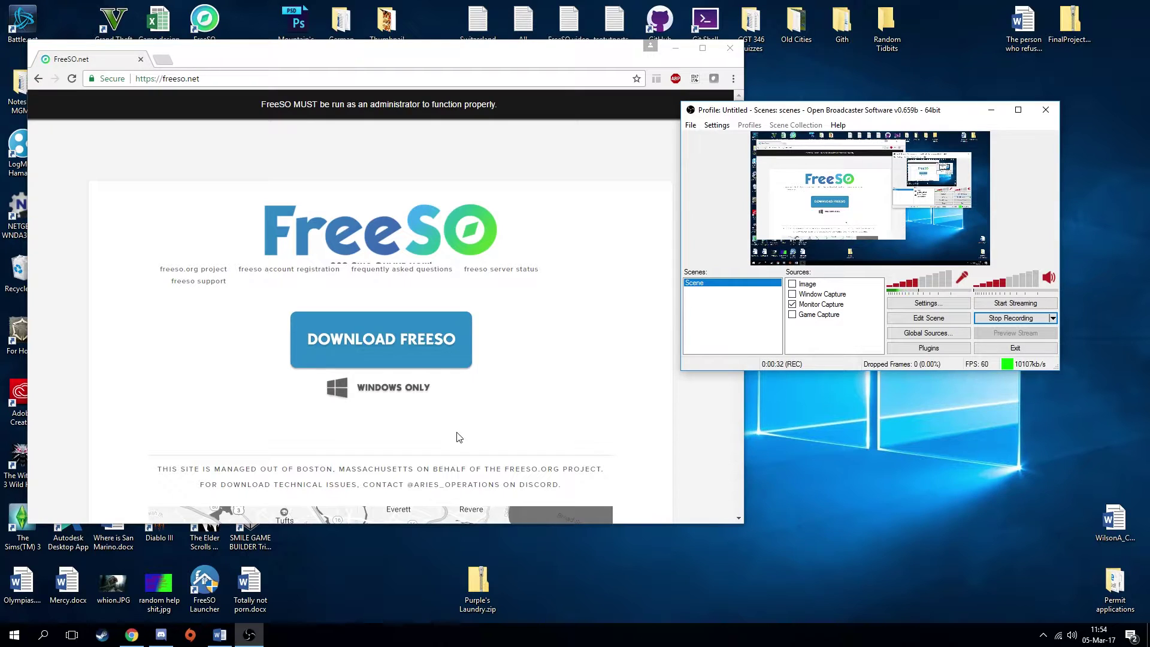
pyautogui.click(206, 79)
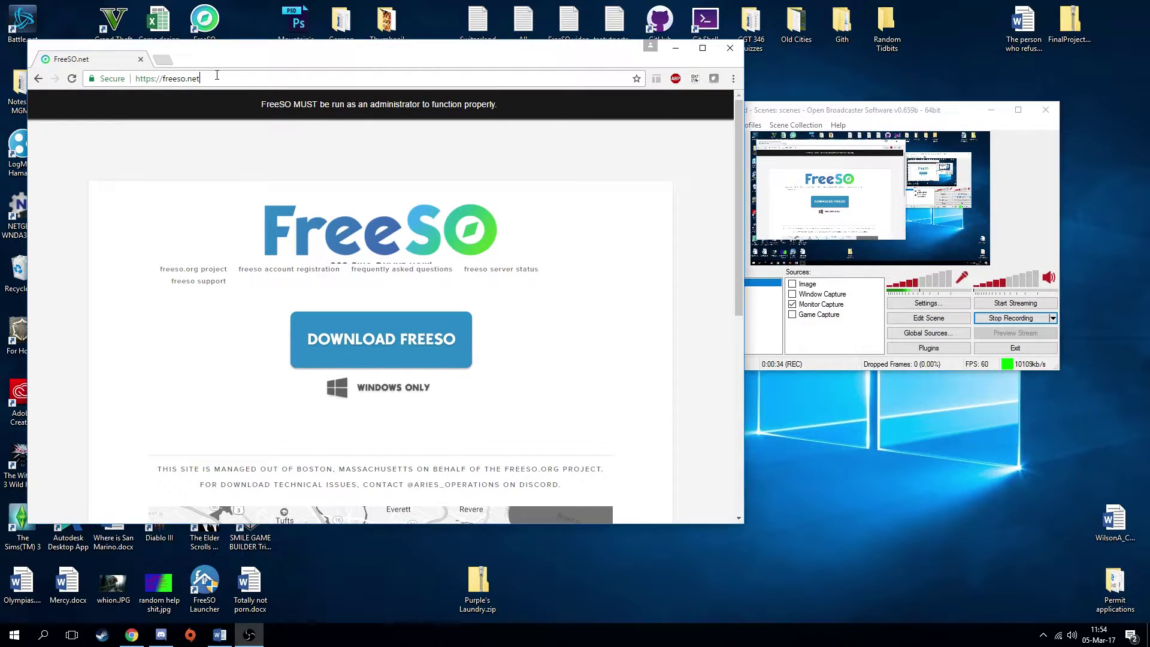
pyautogui.click(150, 133)
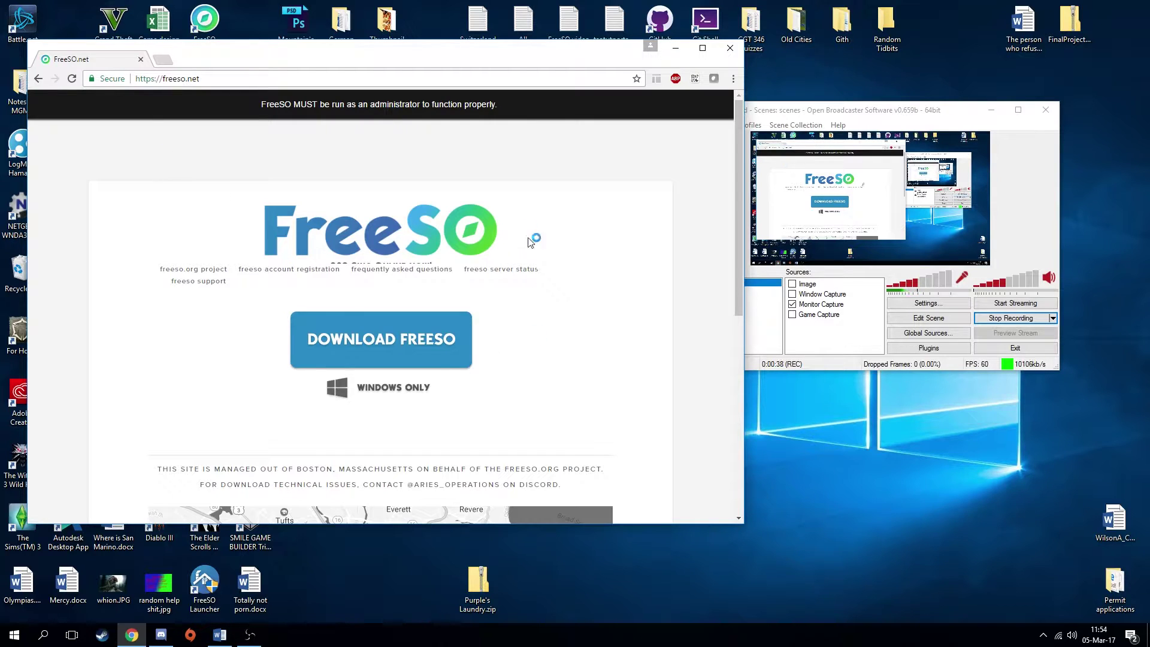
pyautogui.moveTo(261, 105); pyautogui.dragTo(484, 105)
pyautogui.click(483, 104)
# Step: Create a desktop folder named "FreeSO Global Folder"
pyautogui.rightClick(776, 447)
pyautogui.moveTo(817, 547)
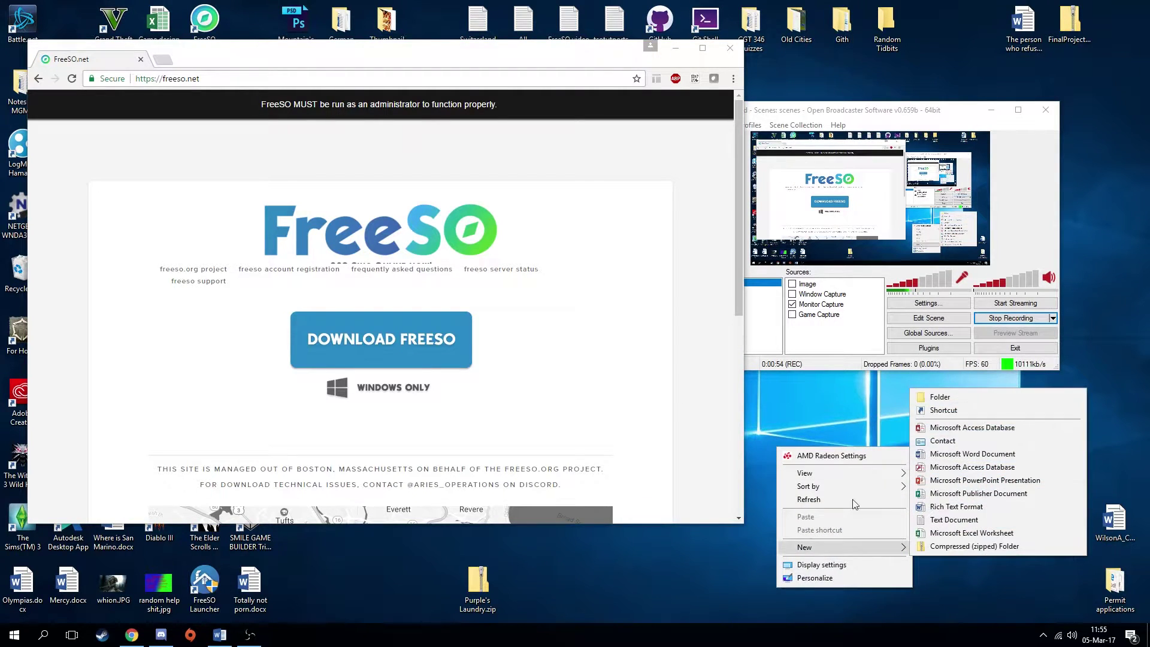
pyautogui.click(935, 398)
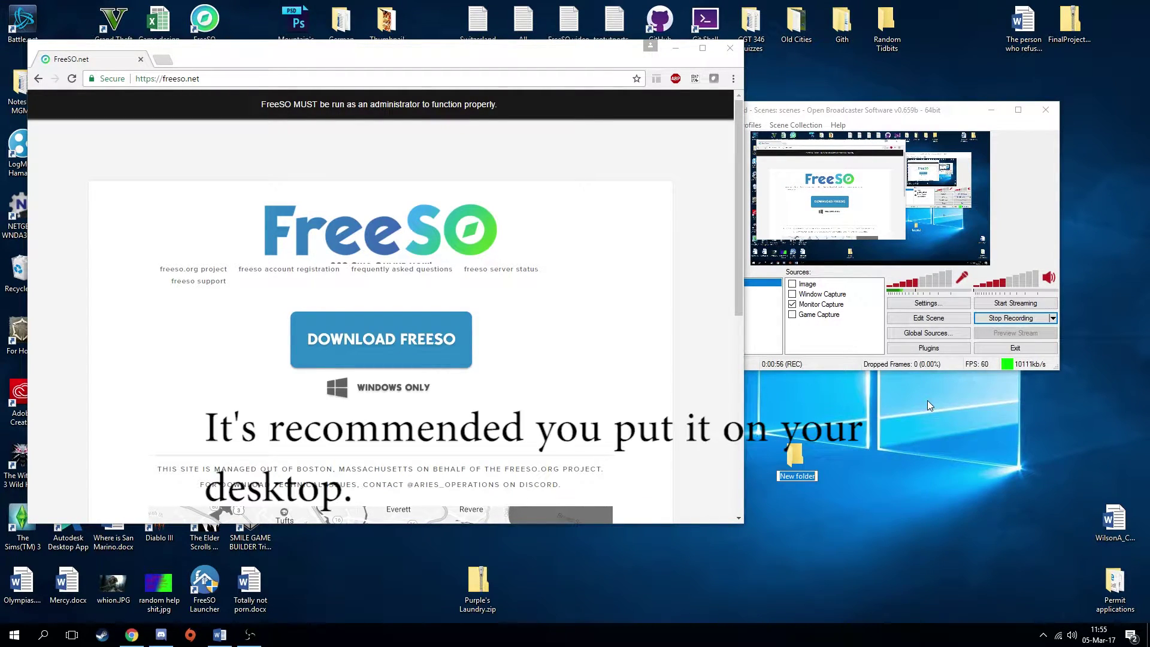
pyautogui.write('FreeSO Global Folder')
pyautogui.press('Return')
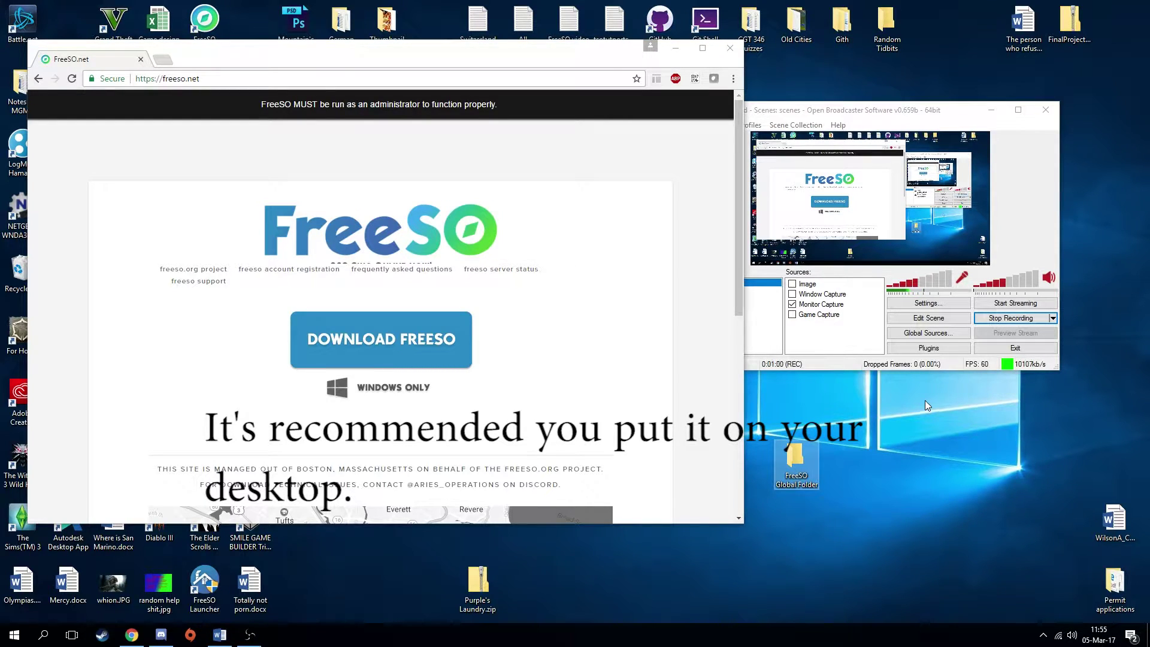
# Step: Download the FreeSO zip archive from the FreeSO.net page and open it
pyautogui.click(432, 339)
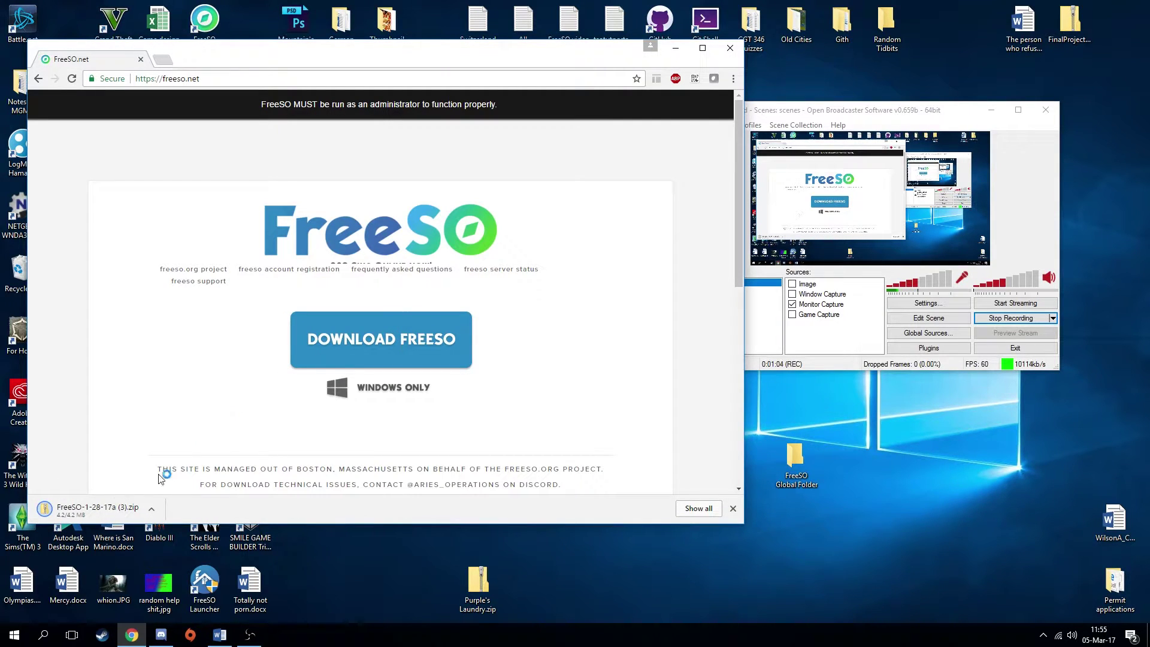
pyautogui.click(109, 515)
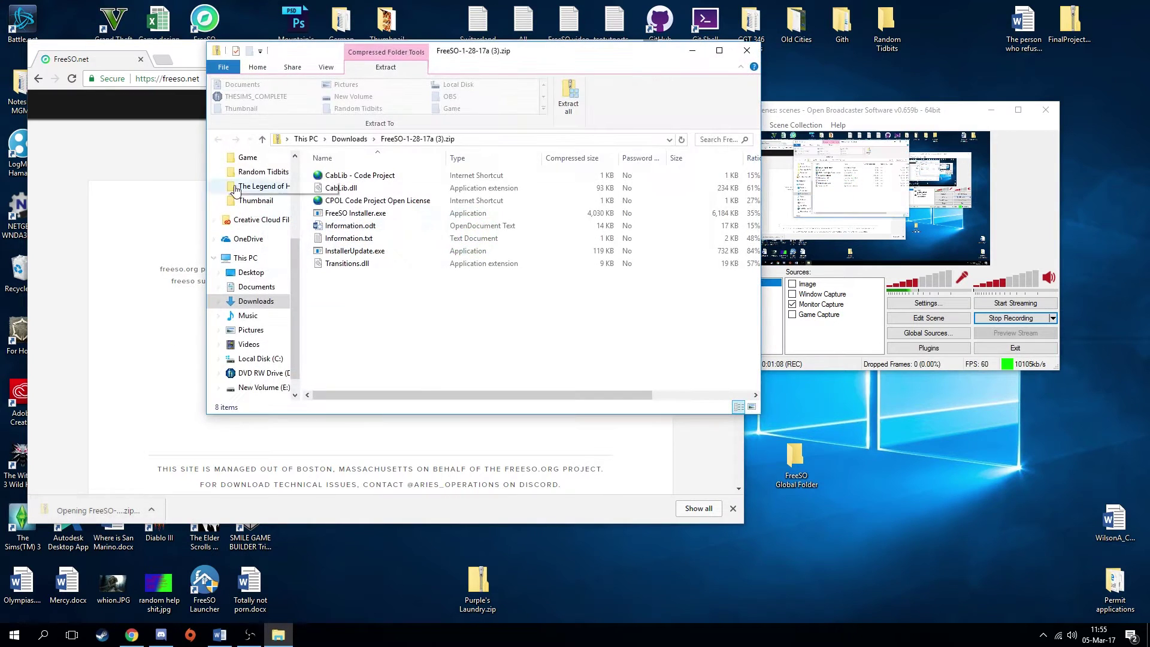
# Step: Extract all files from the FreeSO archive into a new desktop folder named "Extract Folder"
pyautogui.click(572, 108)
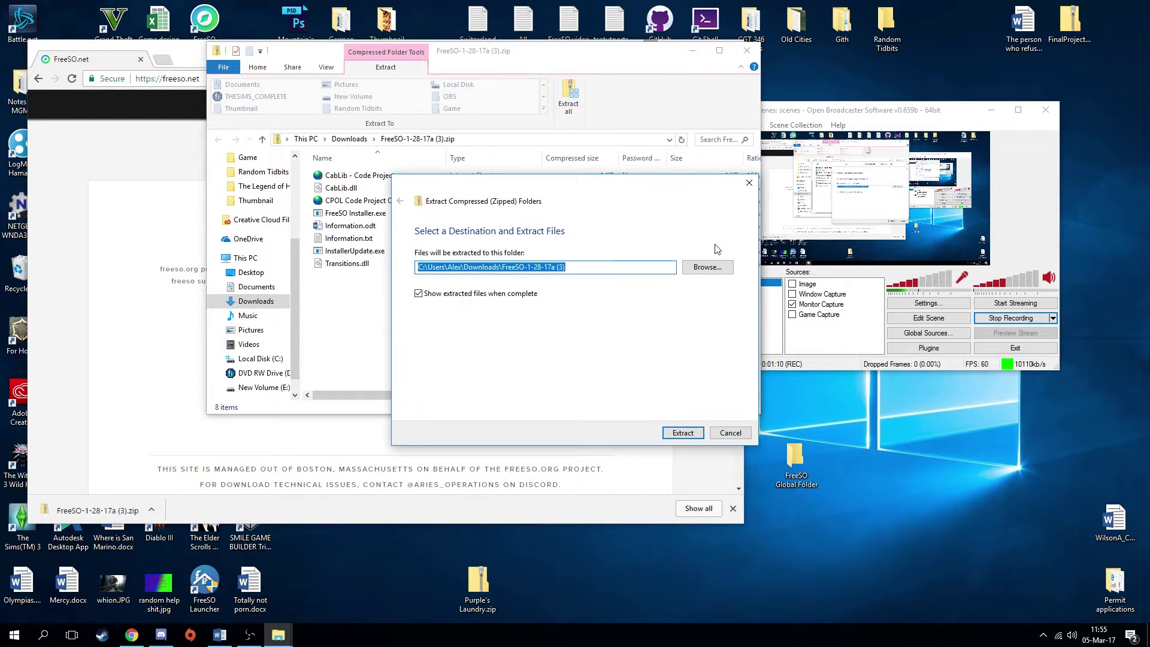
pyautogui.click(706, 267)
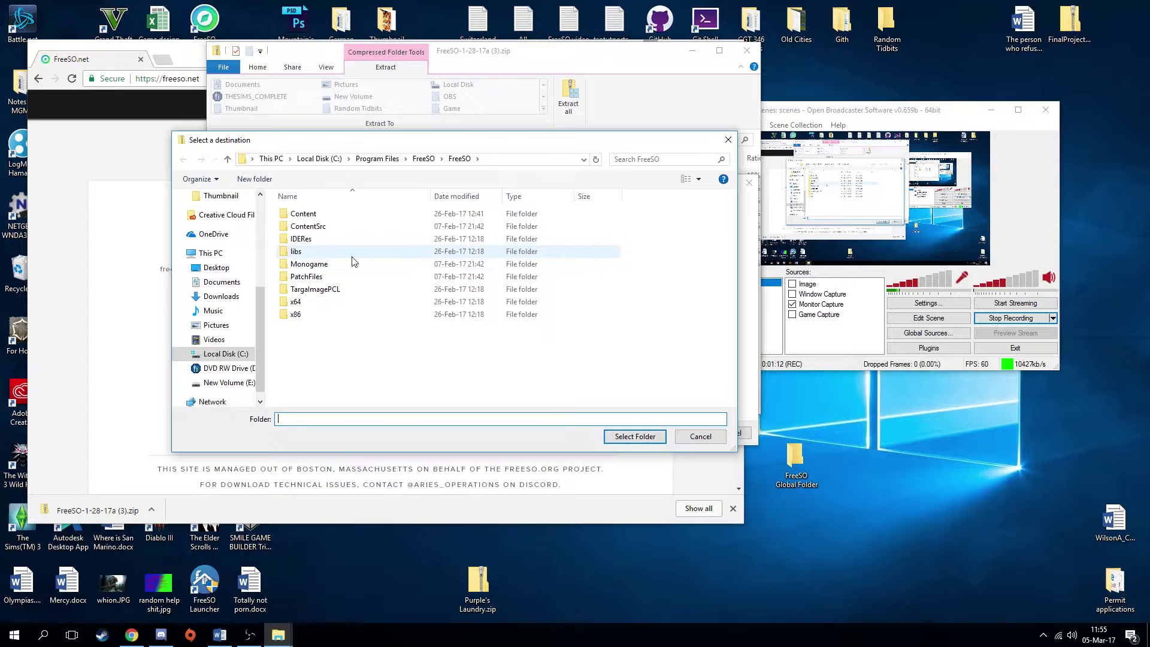
pyautogui.click(198, 264)
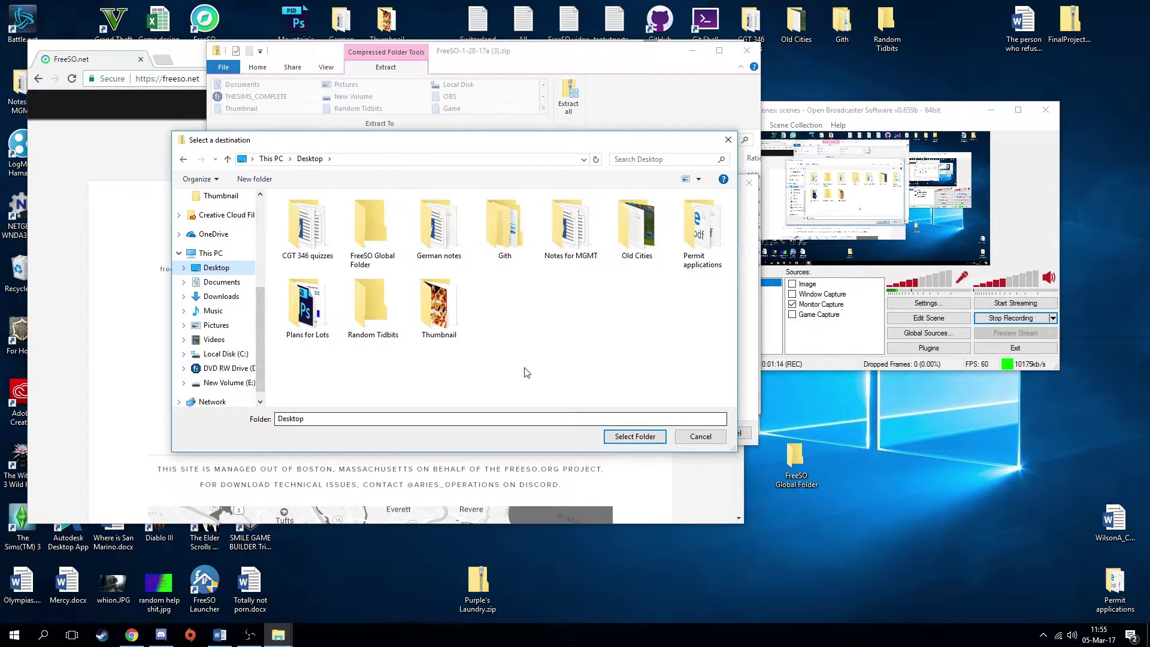
pyautogui.click(255, 179)
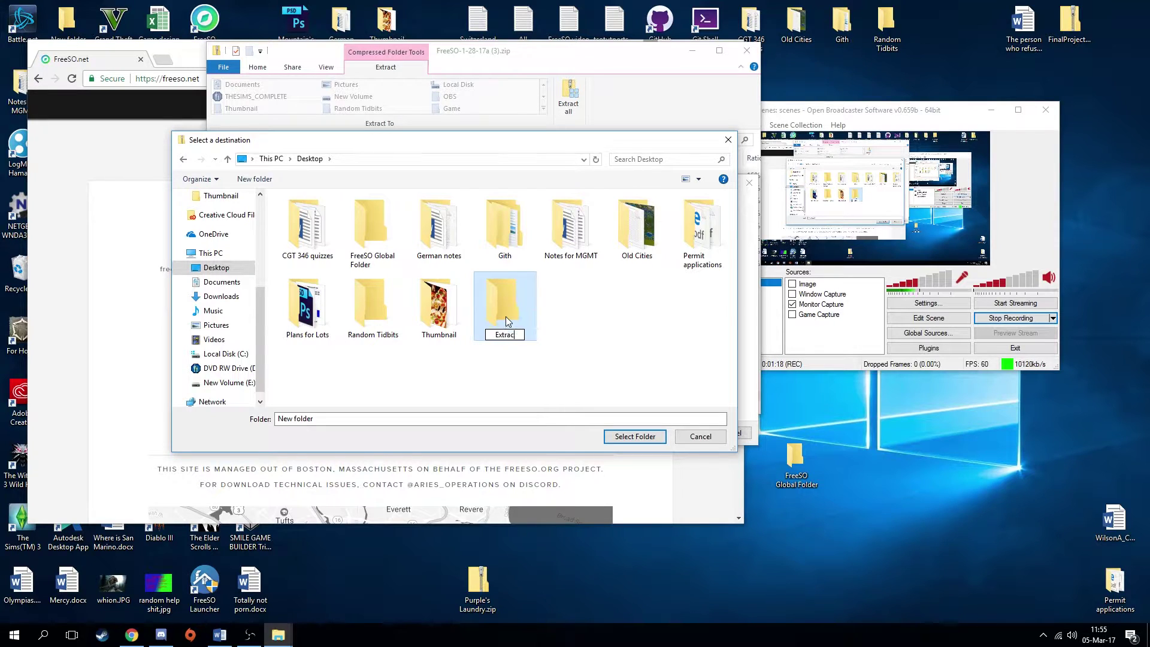
pyautogui.write('Extract Folder')
pyautogui.press('Return')
pyautogui.click(638, 434)
pyautogui.click(676, 434)
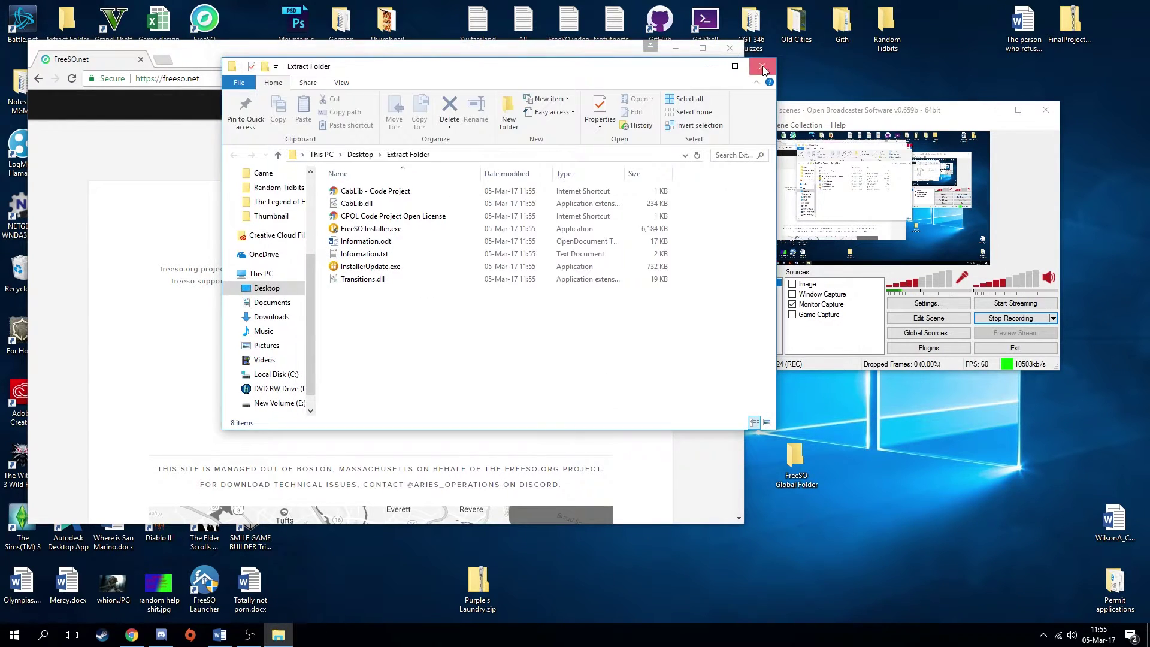
# Step: Close both file windows and place Extract Folder beside FreeSO Global Folder on the desktop
pyautogui.click(762, 66)
pyautogui.click(747, 50)
pyautogui.moveTo(65, 21); pyautogui.dragTo(853, 467)
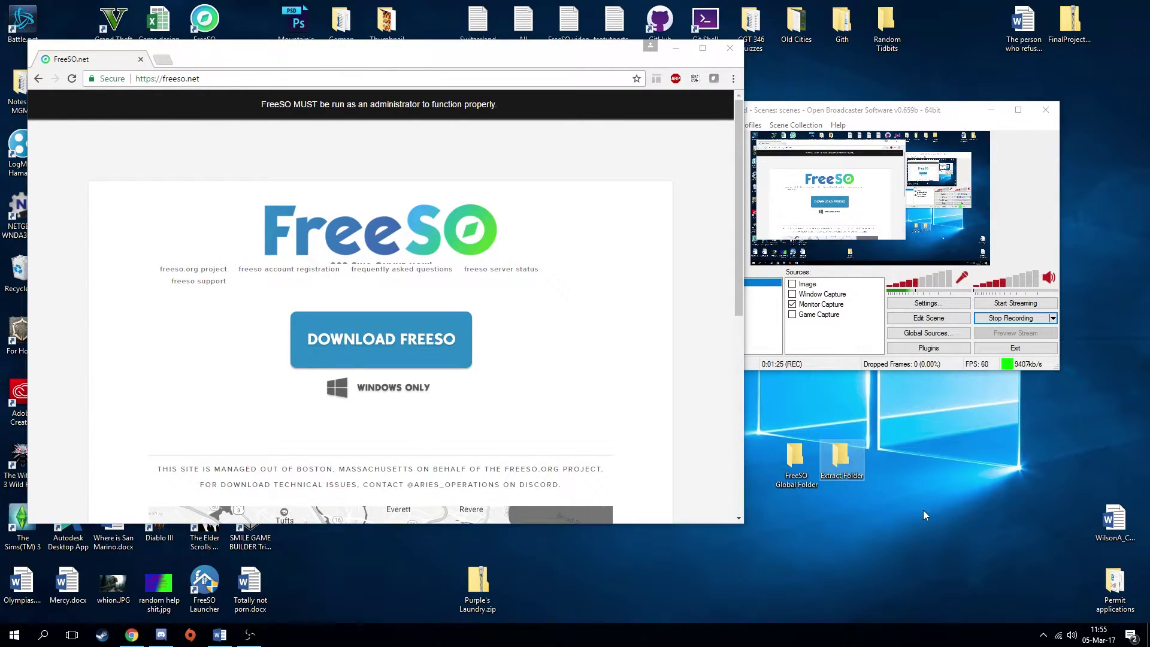
# Step: Run FreeSO Installer.exe from Extract Folder and reposition its window on the screen
pyautogui.doubleClick(858, 471)
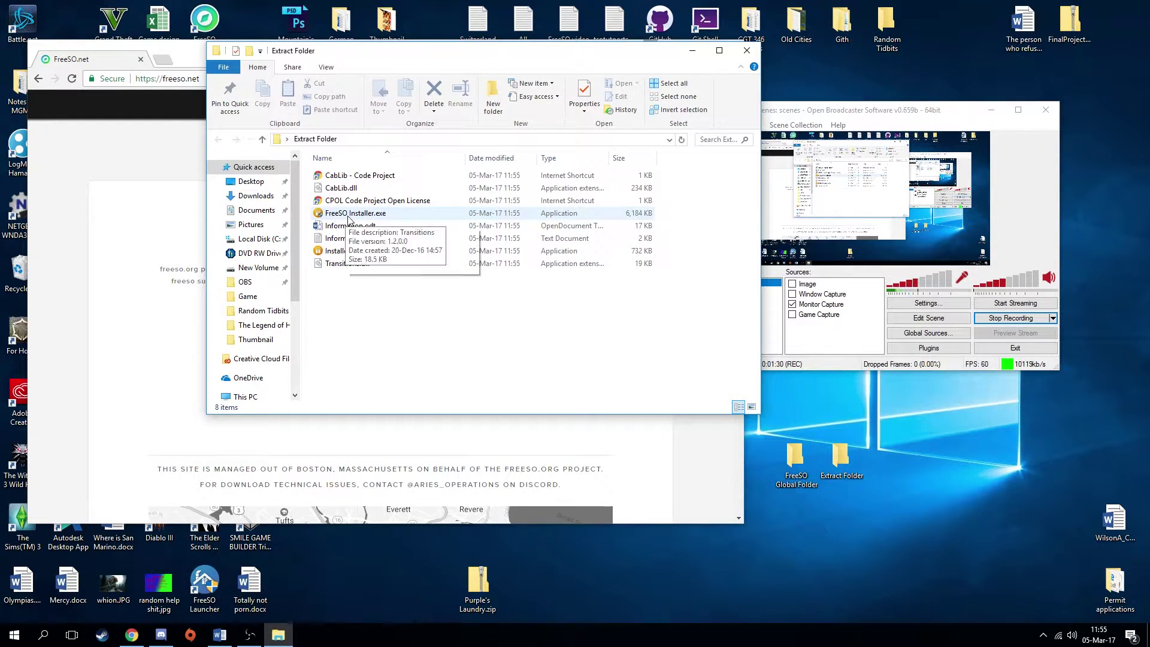
pyautogui.rightClick(367, 217)
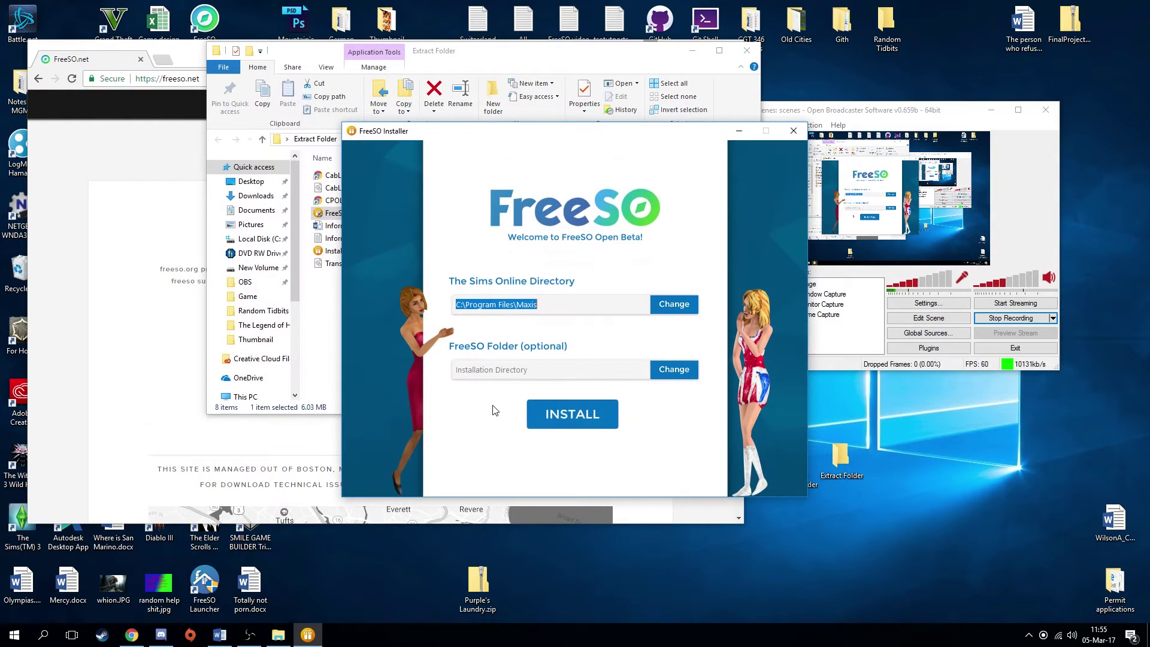
pyautogui.moveTo(514, 137); pyautogui.dragTo(395, 87)
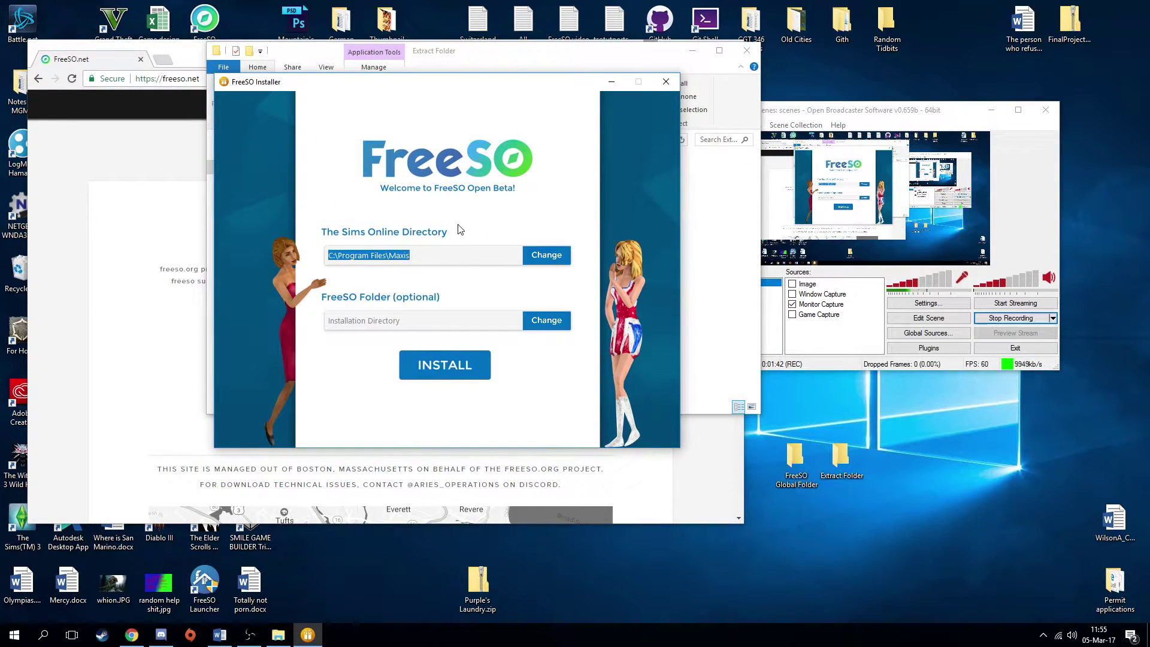
# Step: Set The Sims Online directory in the installer to the desktop's FreeSO Global Folder
pyautogui.click(537, 254)
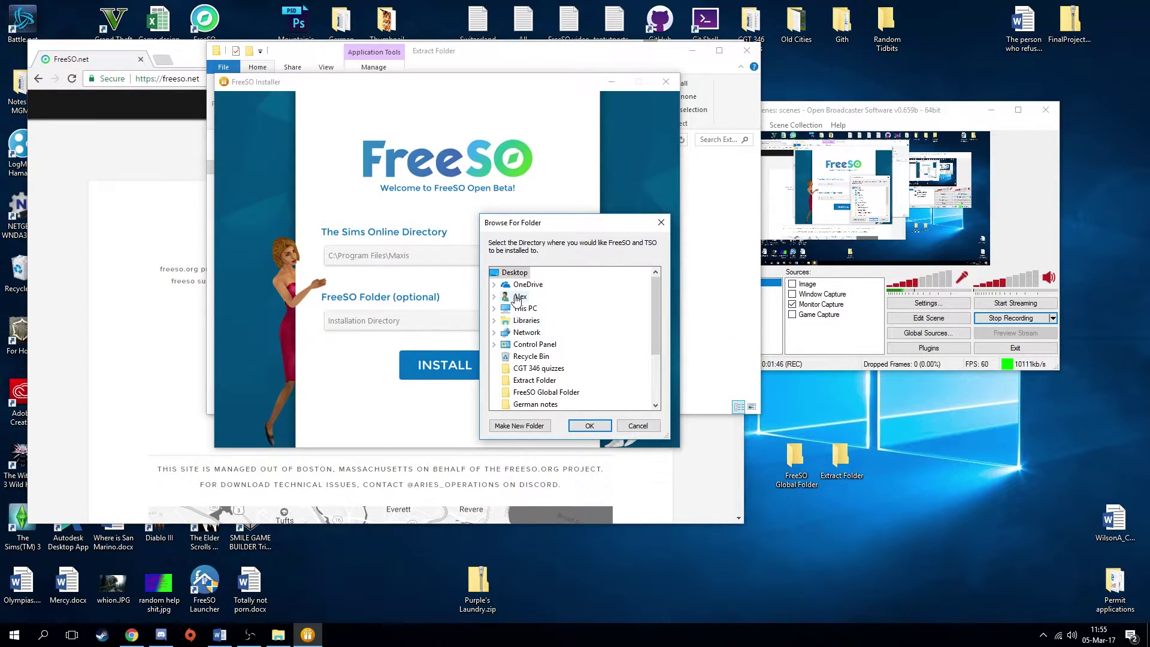
pyautogui.scroll(-1, 516, 336)
pyautogui.scroll(-2, 516, 340)
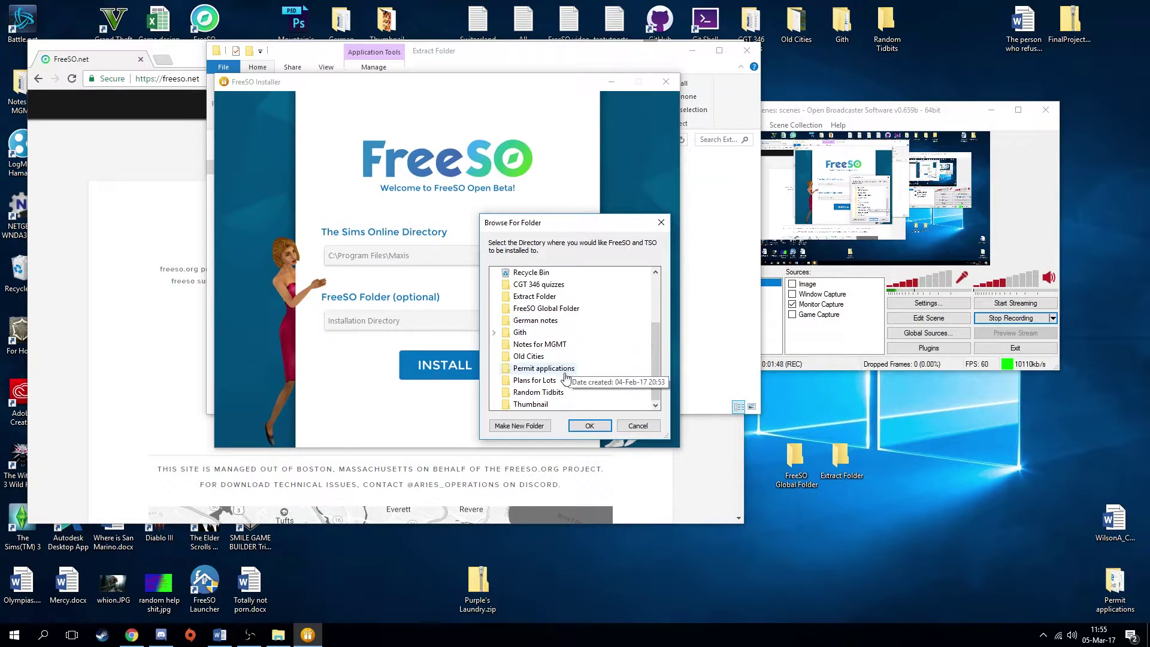
pyautogui.click(537, 308)
pyautogui.click(588, 425)
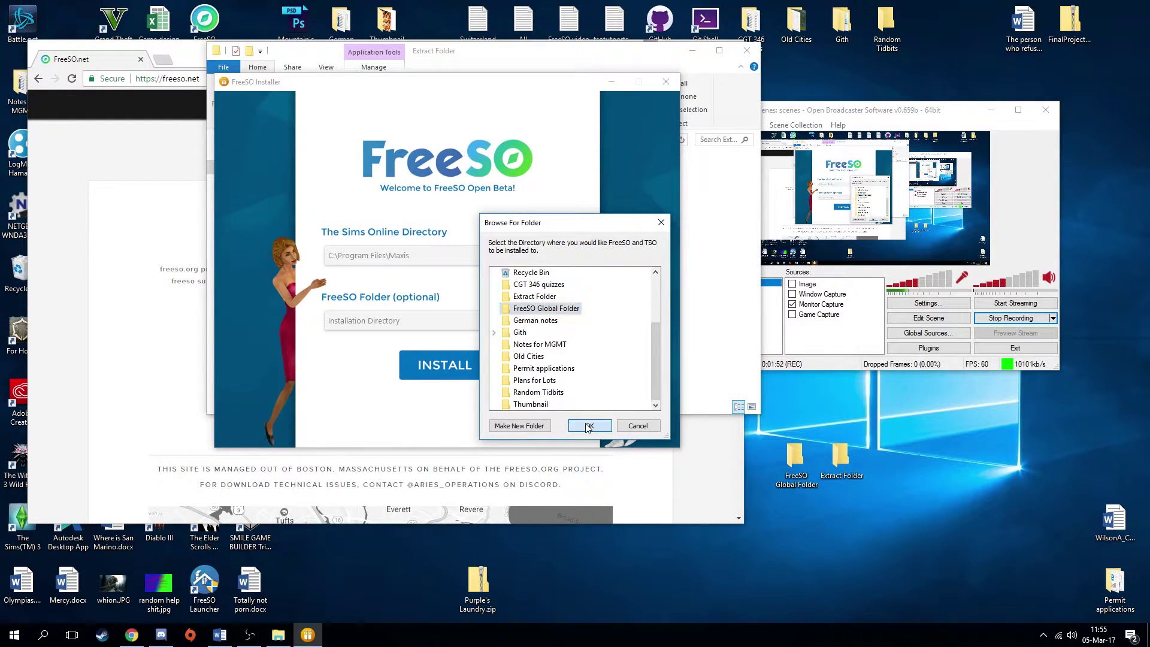
# Step: Proceed with the installation and choose the FreeSO Global Server Edition
pyautogui.click(471, 370)
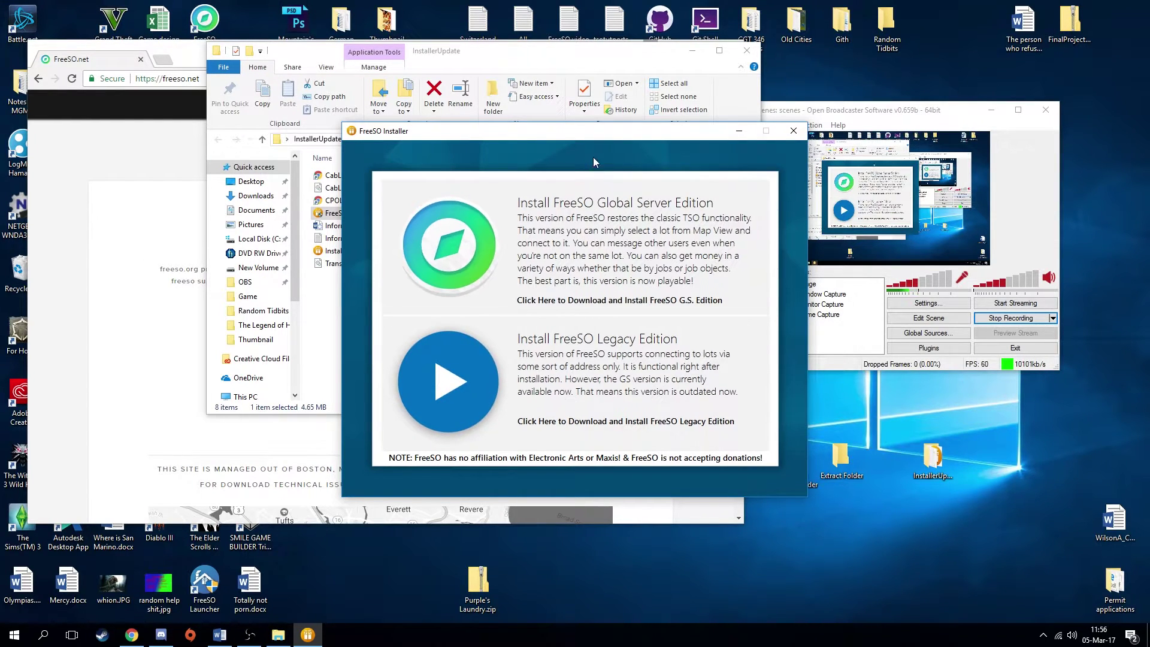
pyautogui.moveTo(601, 136); pyautogui.dragTo(517, 85)
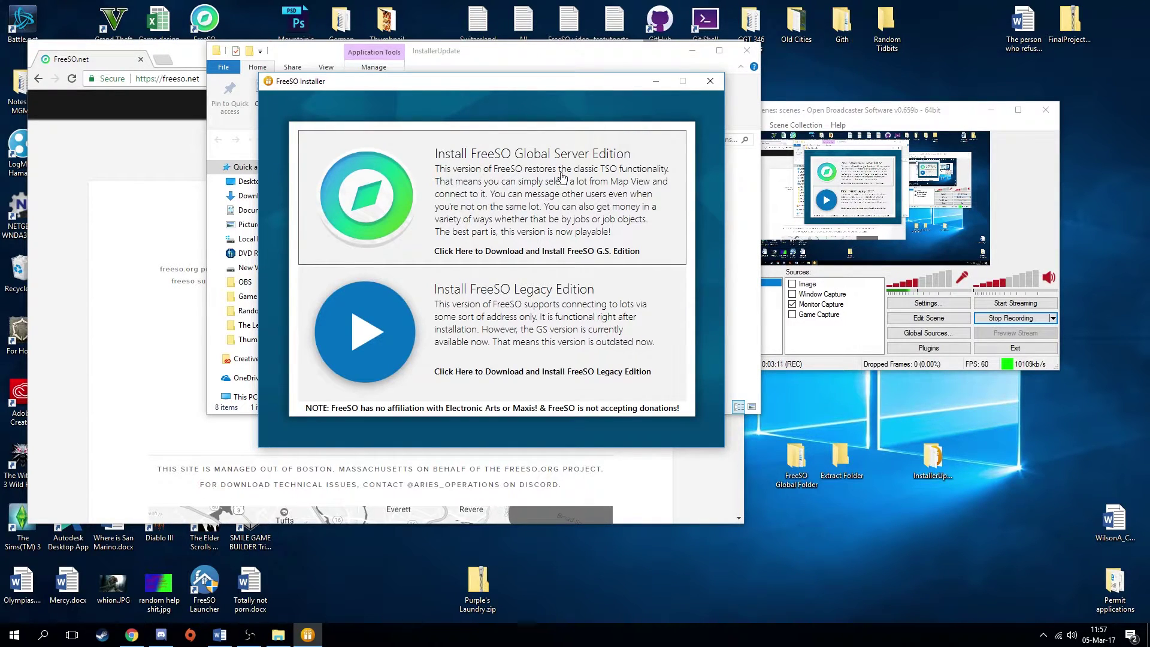
pyautogui.click(442, 167)
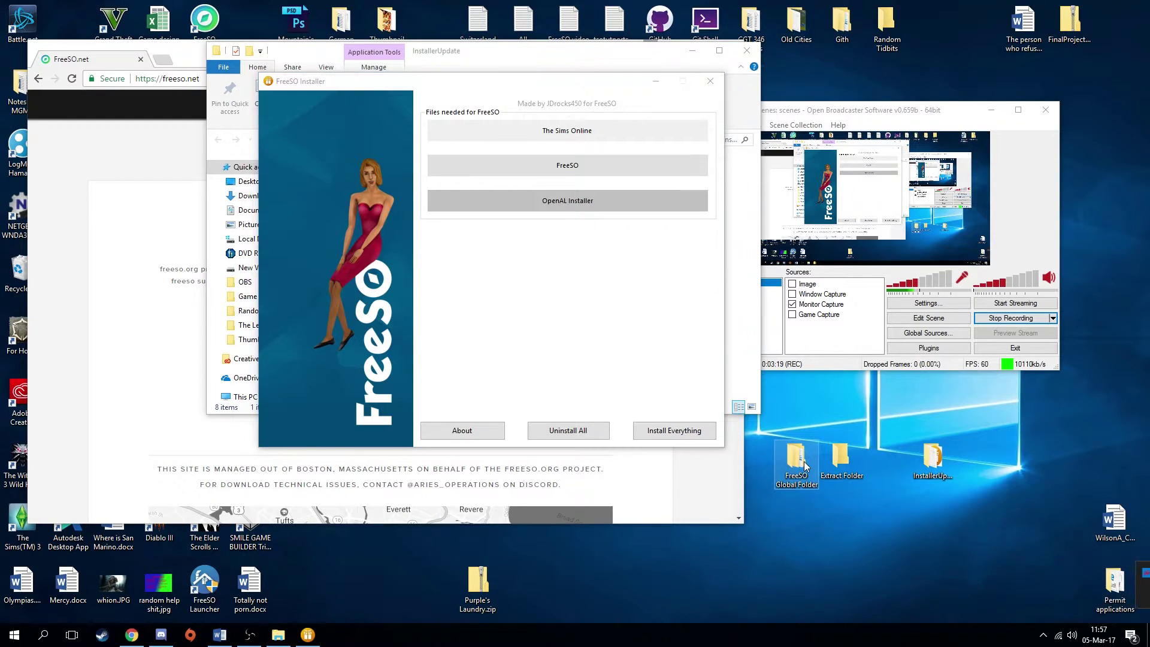
# Step: Install all files needed for FreeSO, agreeing to reinstall The Sims Online but declining to reinstall OpenAL
pyautogui.doubleClick(518, 201)
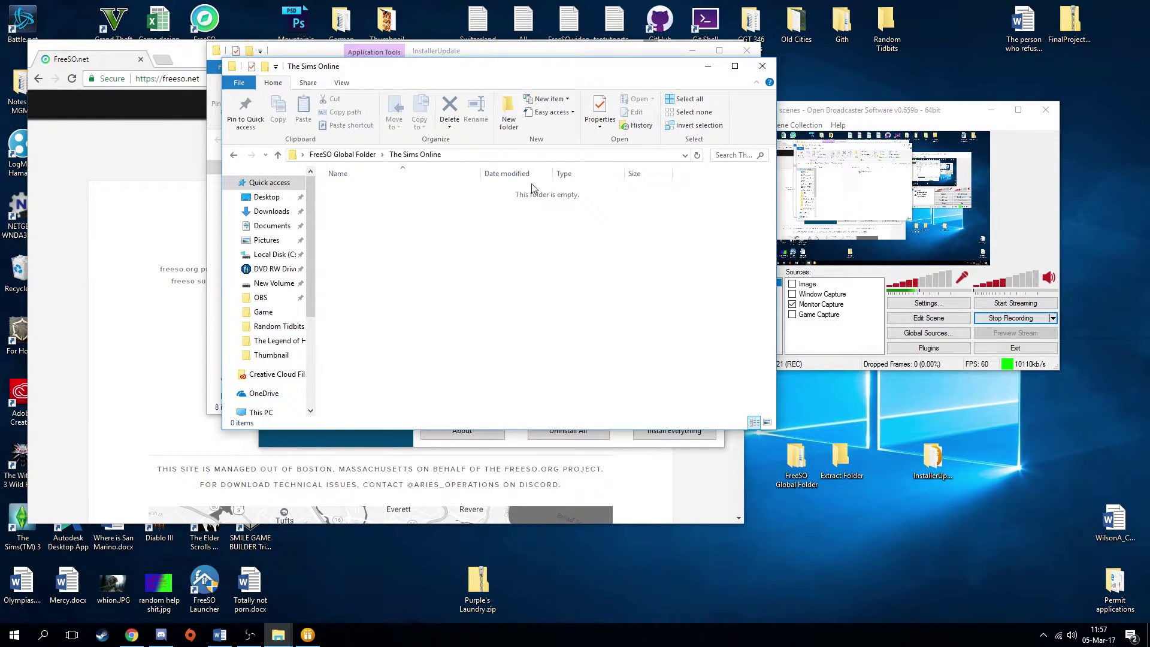
pyautogui.click(762, 66)
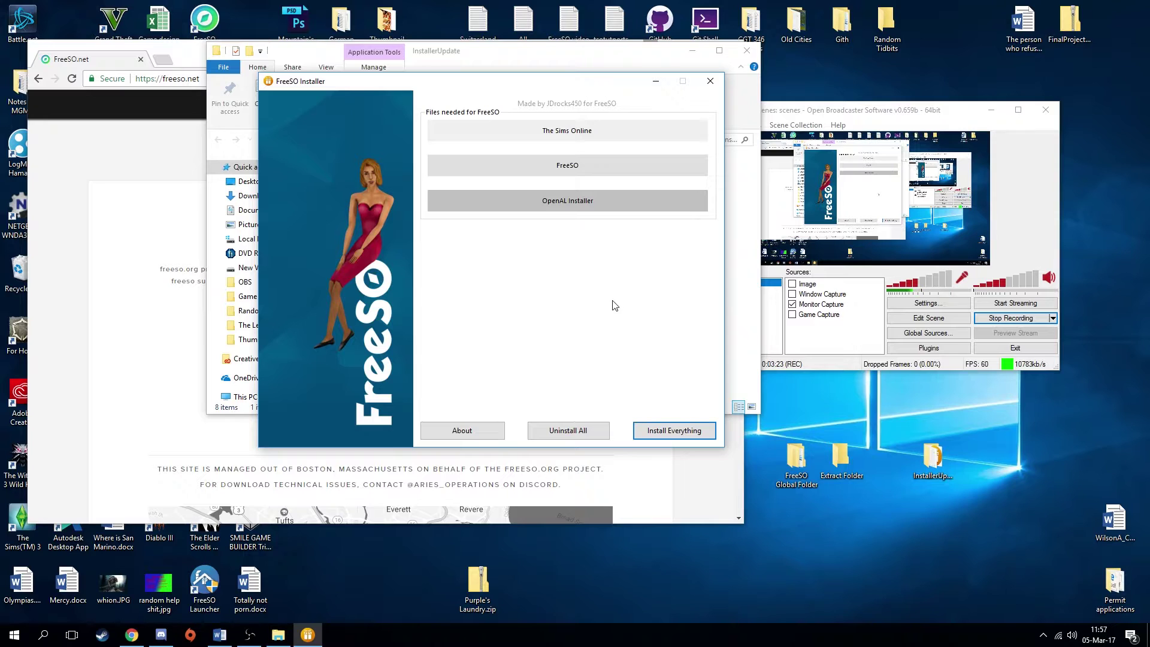
pyautogui.click(651, 430)
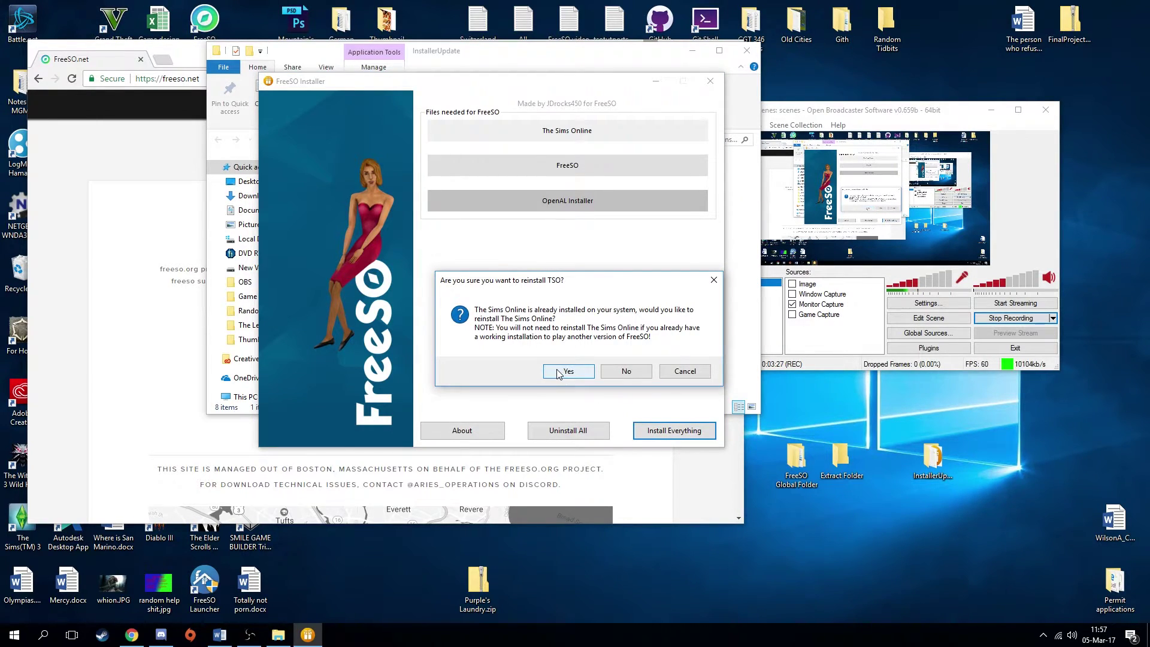
pyautogui.click(557, 373)
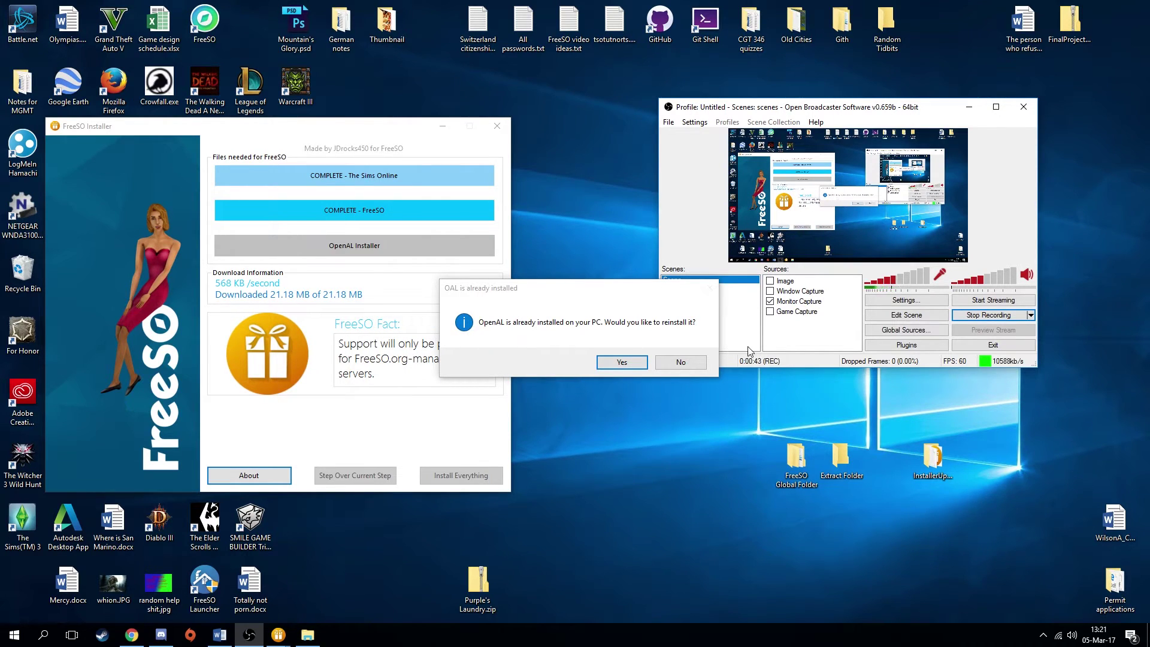
pyautogui.click(683, 362)
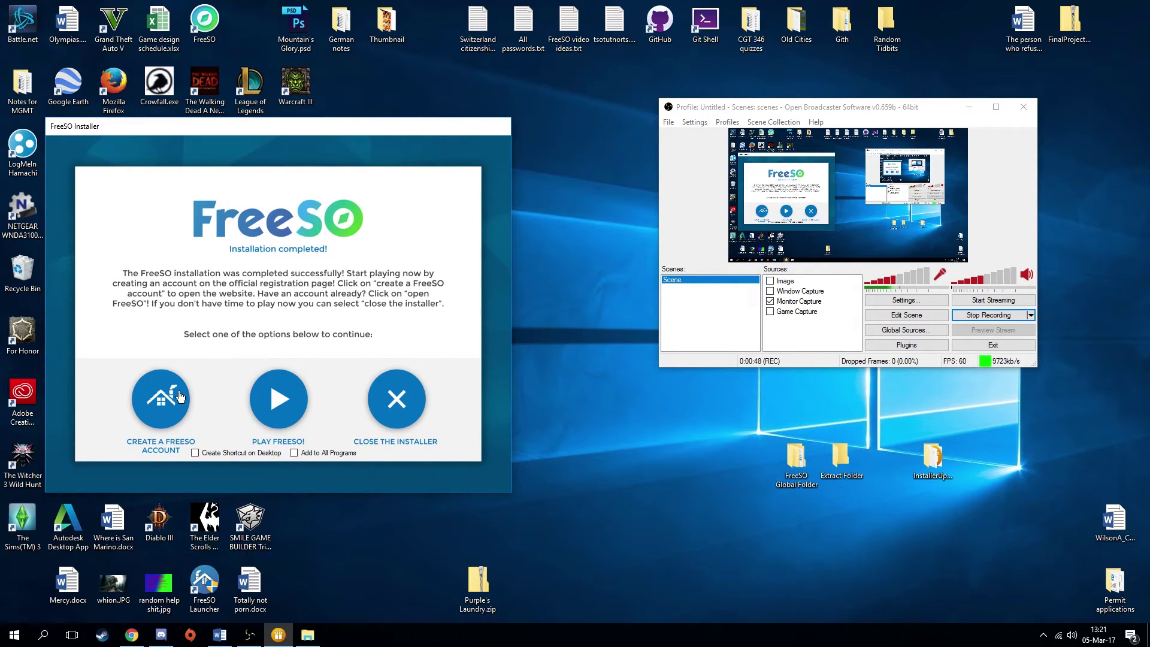
# Step: Open the FreeSO account registration form in the installer and review its required fields
pyautogui.click(172, 397)
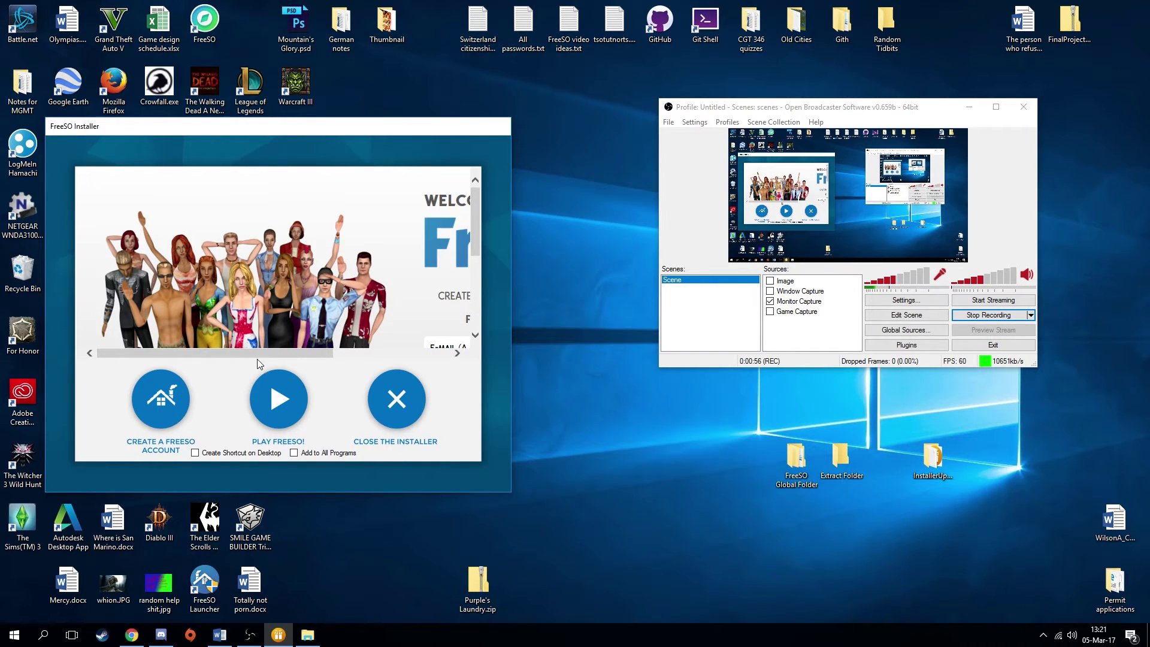
pyautogui.moveTo(259, 354); pyautogui.dragTo(394, 343)
pyautogui.scroll(-3, 394, 343)
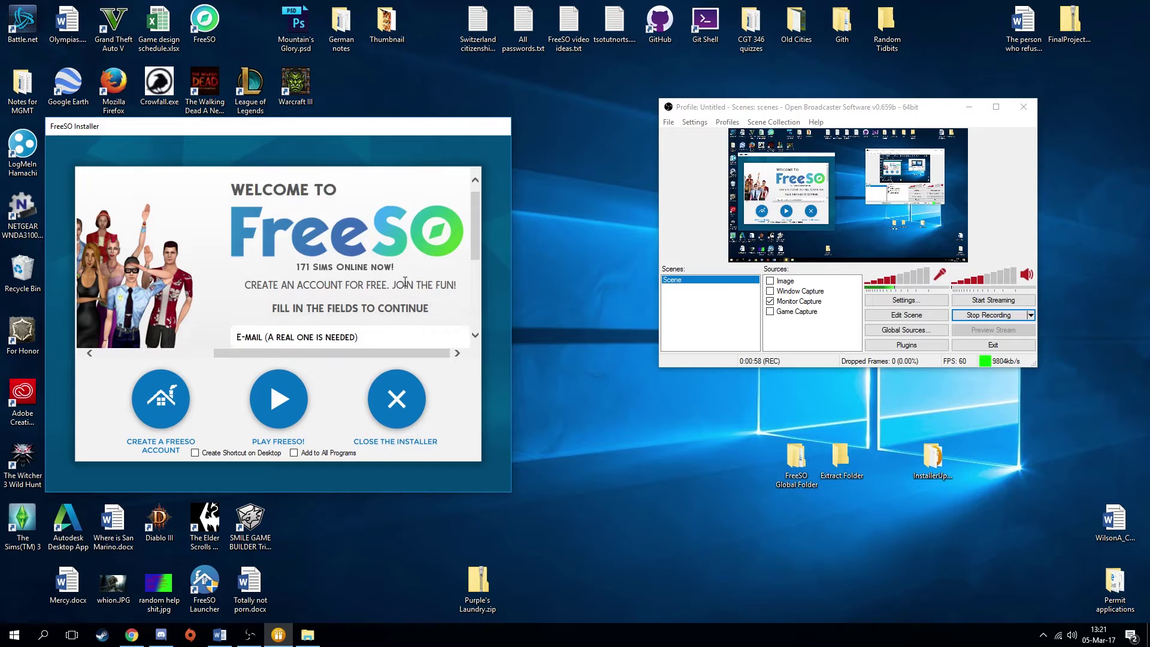
pyautogui.scroll(-2, 313, 312)
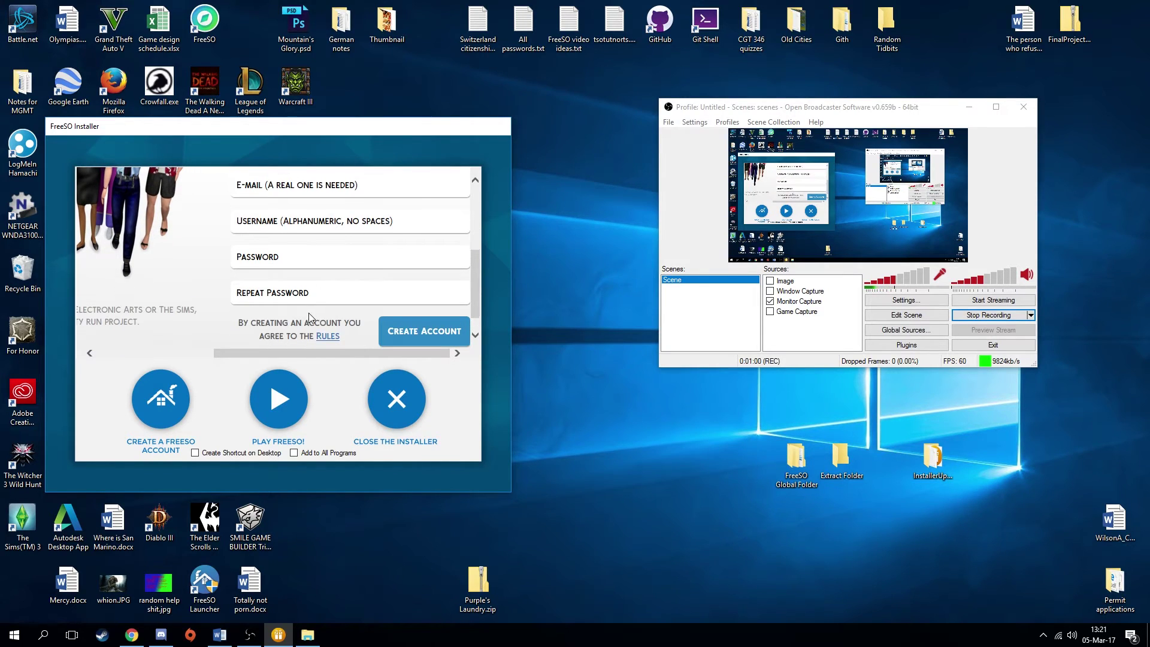
pyautogui.scroll(5, 304, 336)
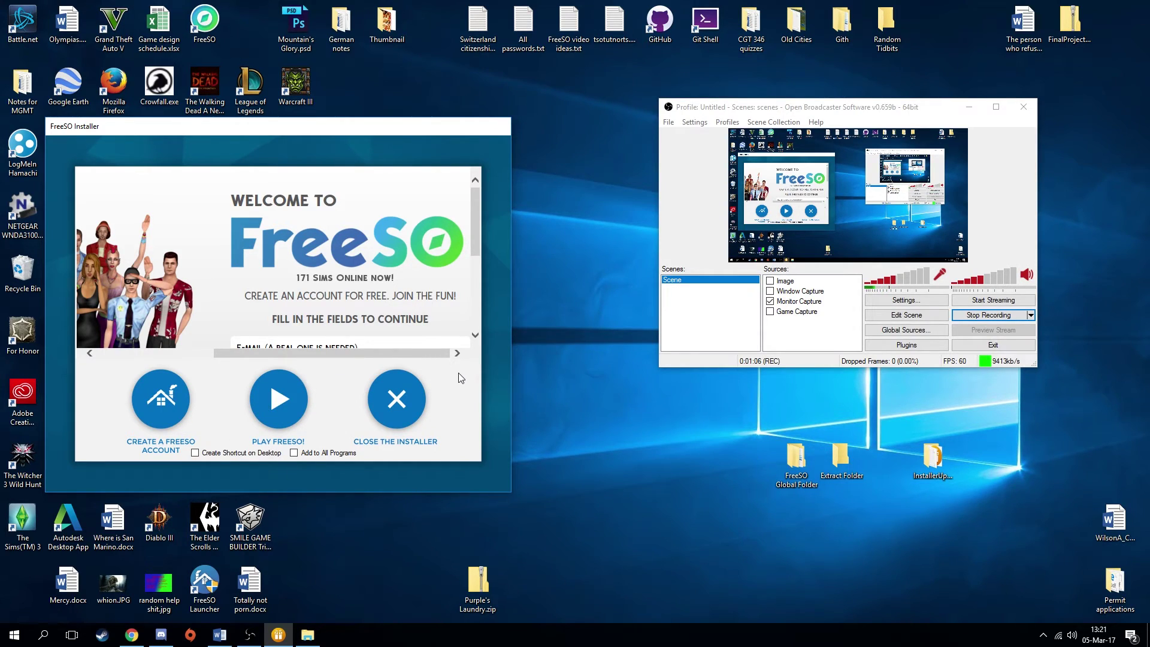
# Step: Launch the FreeSO game from the installer's completion page
pyautogui.click(289, 377)
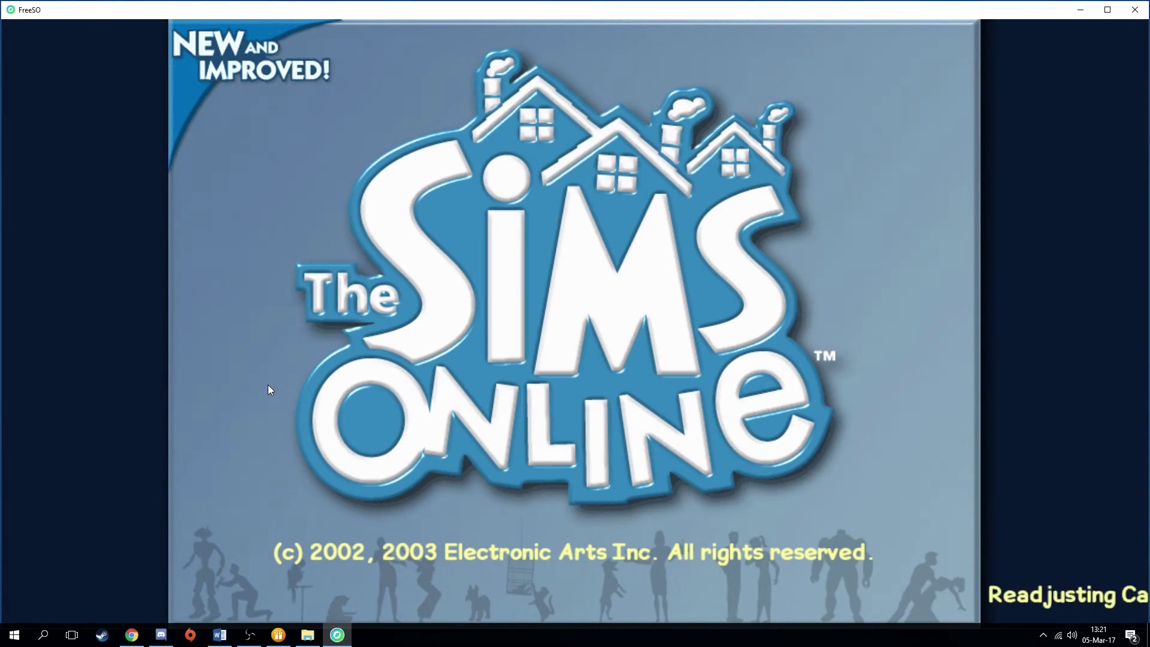